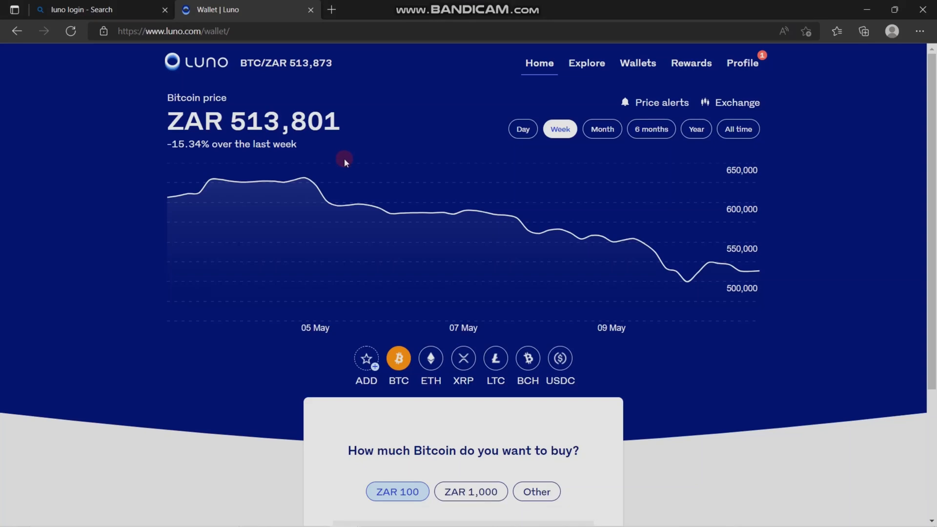
# - Show the Wallets overview listing all currency wallets
pyautogui.click(641, 66)
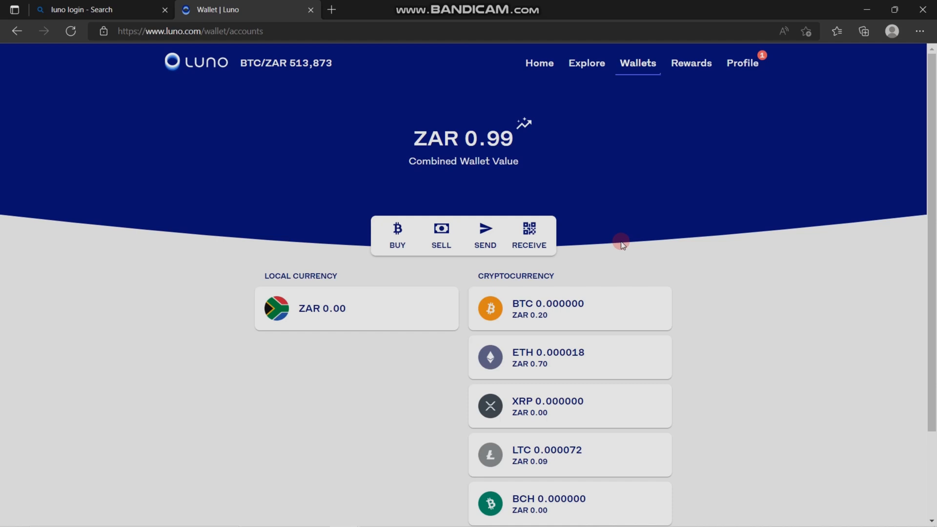
# - Enter the ZAR 0.00 local-currency wallet and begin a deposit into it
pyautogui.doubleClick(360, 307)
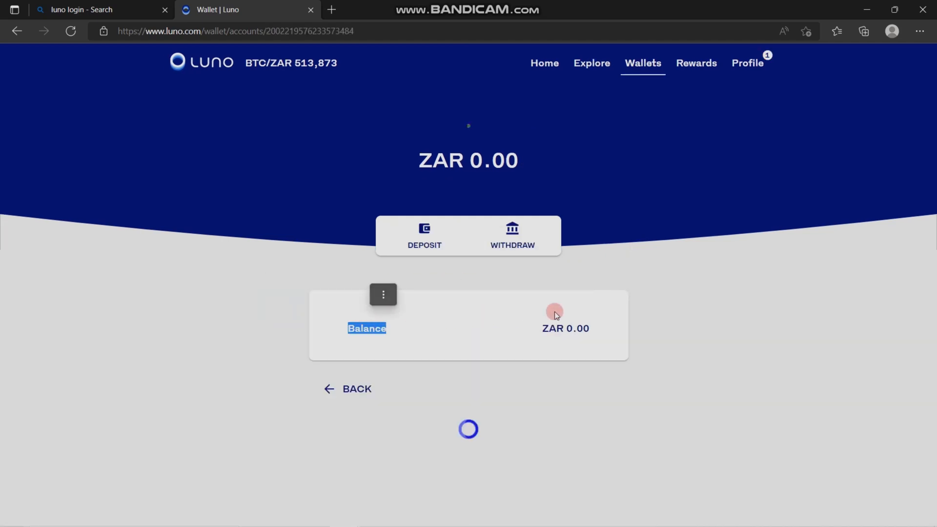
pyautogui.click(647, 324)
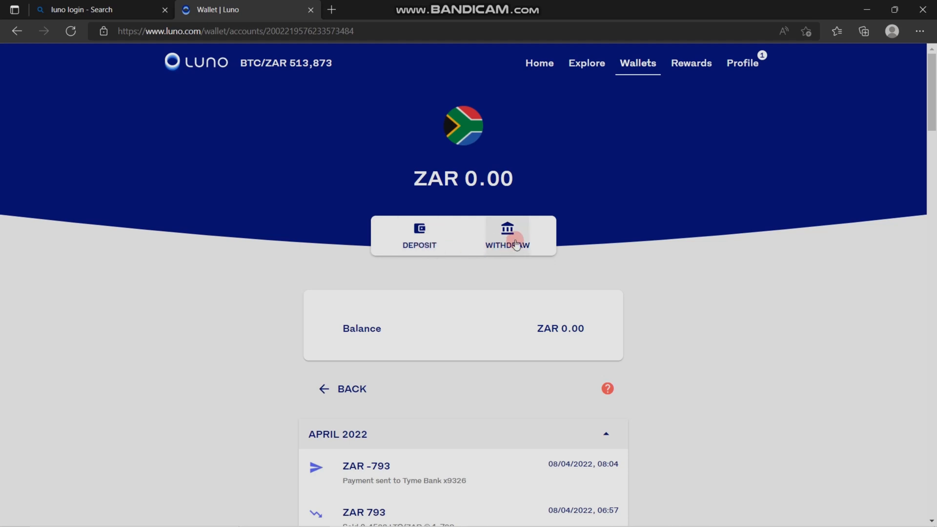
pyautogui.click(418, 230)
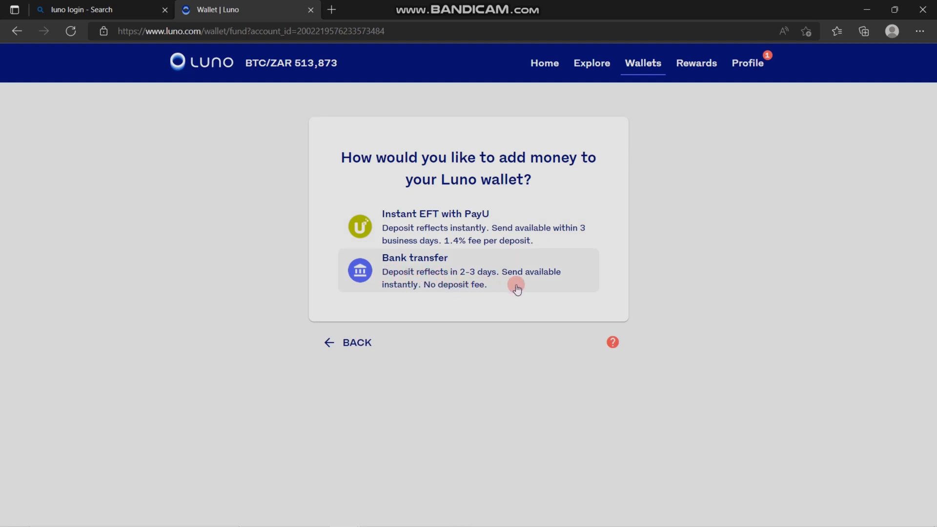
# - Choose Bank transfer (no fee) as the deposit method
pyautogui.click(473, 280)
# - Focus the Amount field ready to enter the ZAR 100 deposit
pyautogui.click(428, 225)
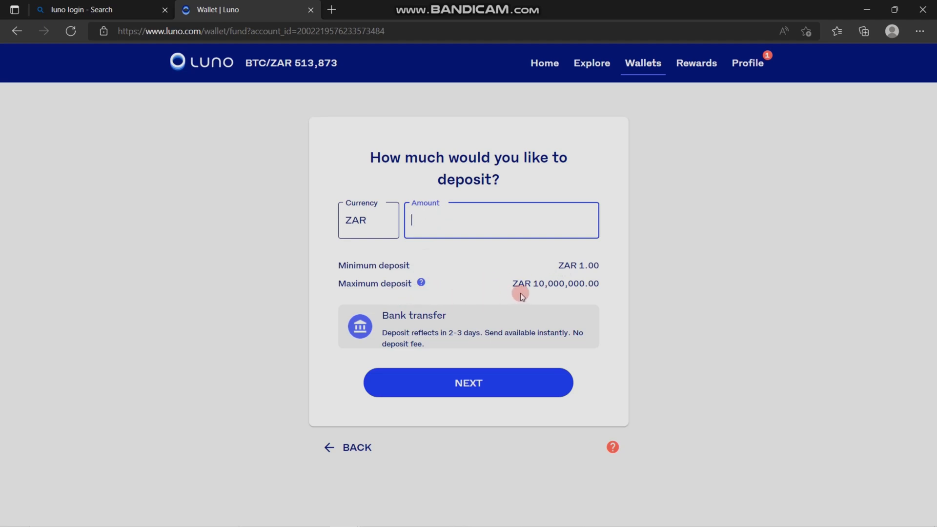
pyautogui.write('100')
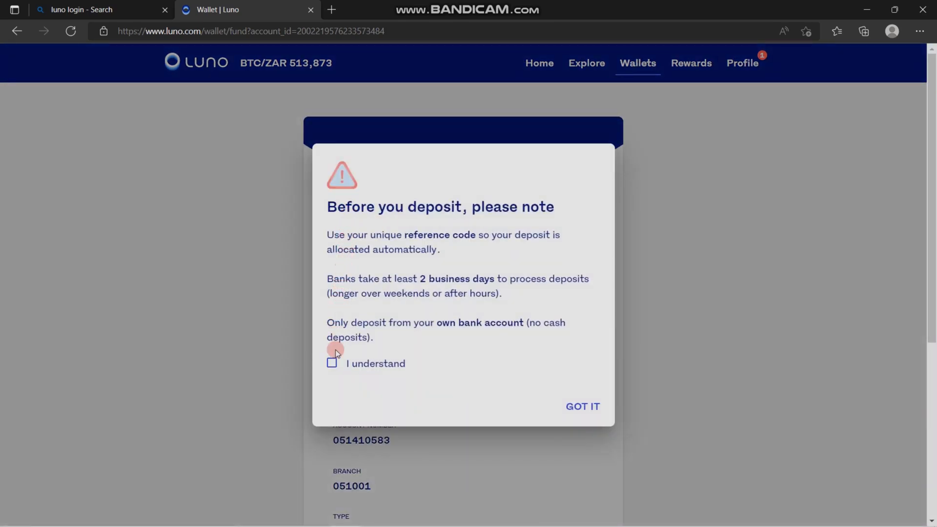
# - Acknowledge 'I understand' and reveal the reference code and bank details
pyautogui.click(333, 364)
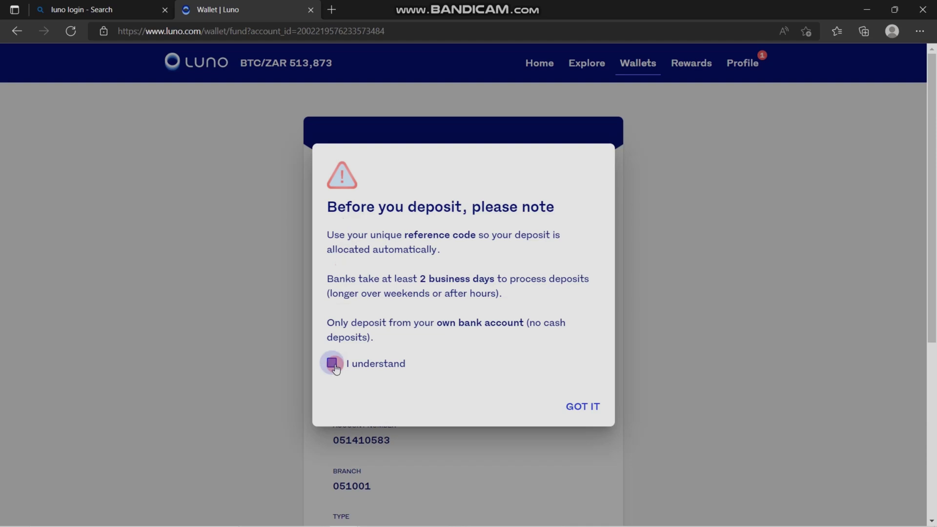
pyautogui.click(583, 404)
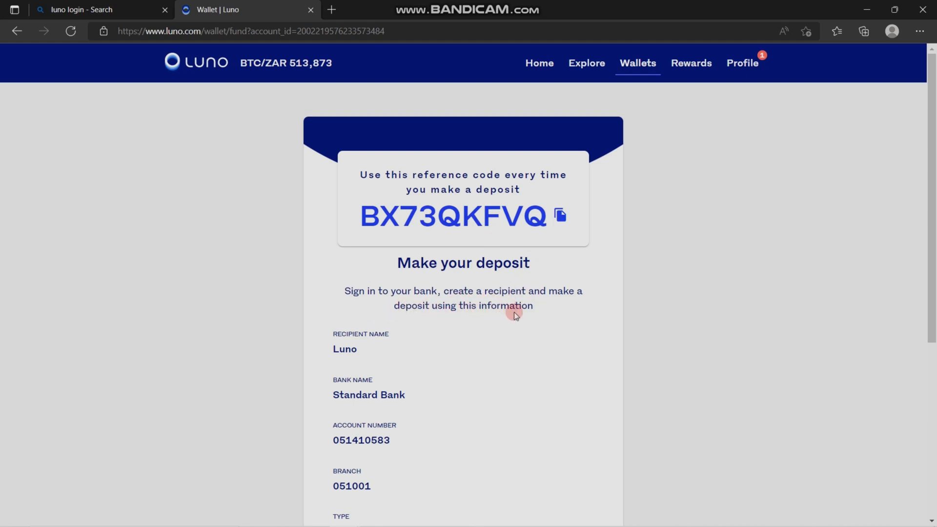
pyautogui.scroll(-2, 364, 380)
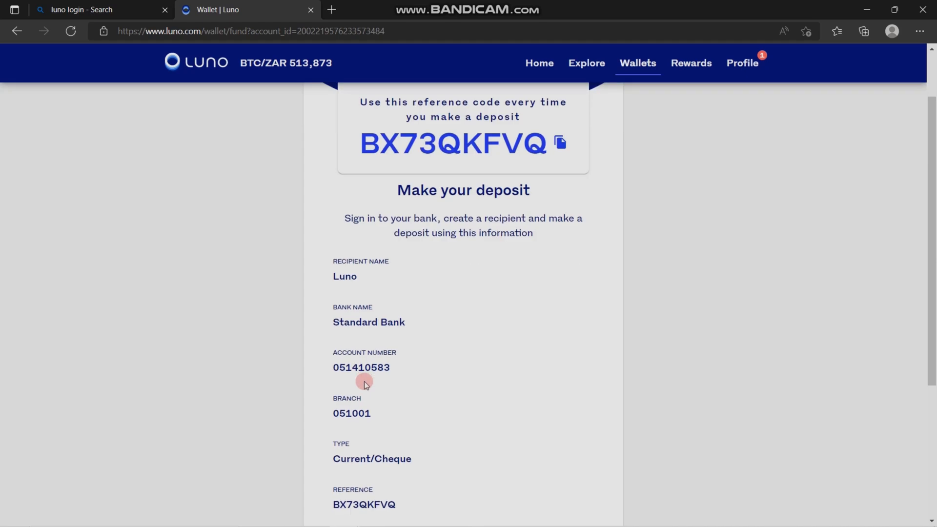
pyautogui.scroll(-1, 364, 378)
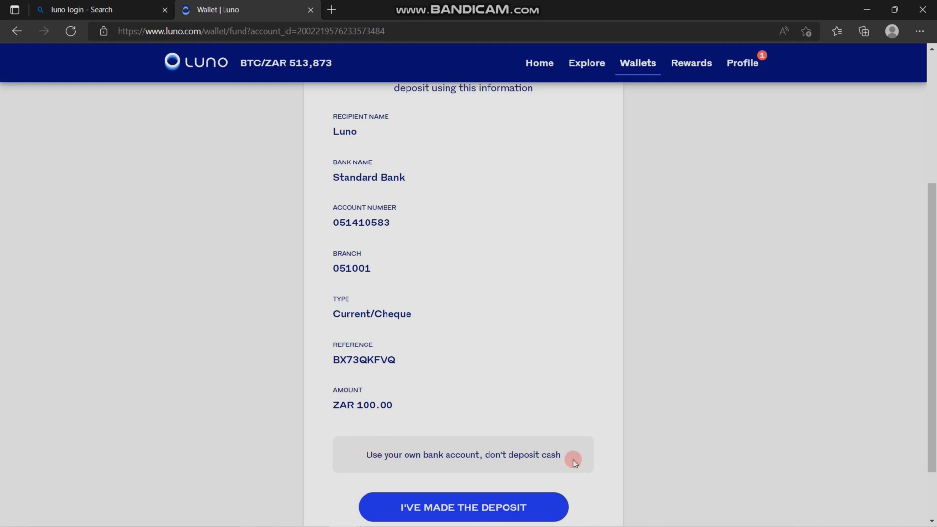
pyautogui.scroll(-1, 573, 461)
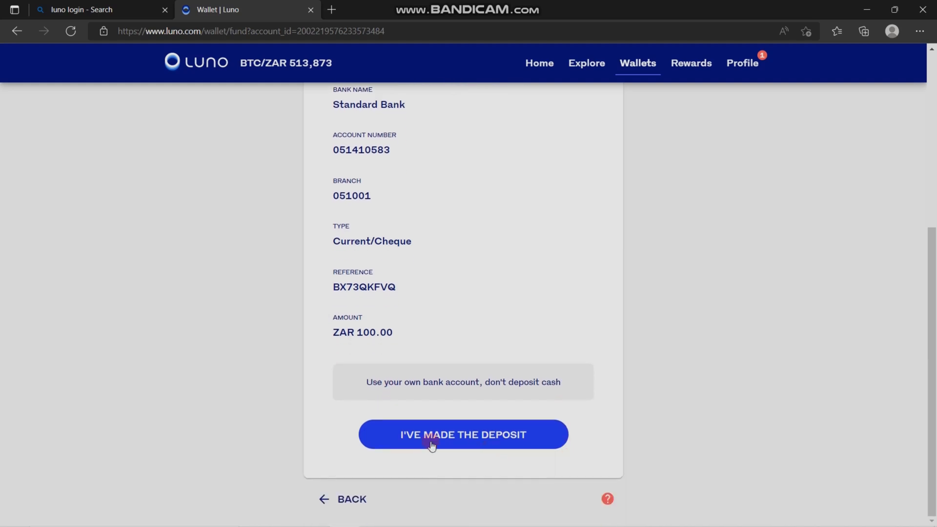
# - Mark the ZAR 100 bank deposit as made, reaching the waiting-for-your-bank screen
pyautogui.click(457, 440)
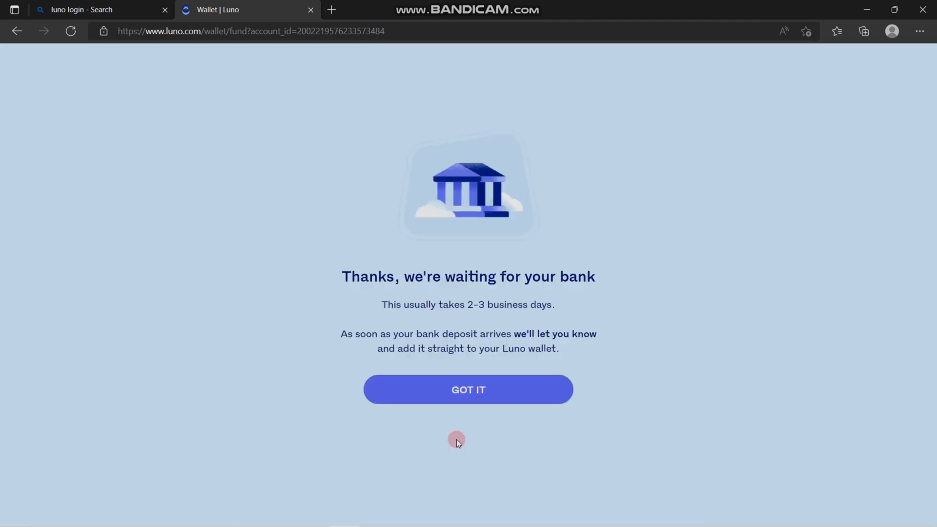